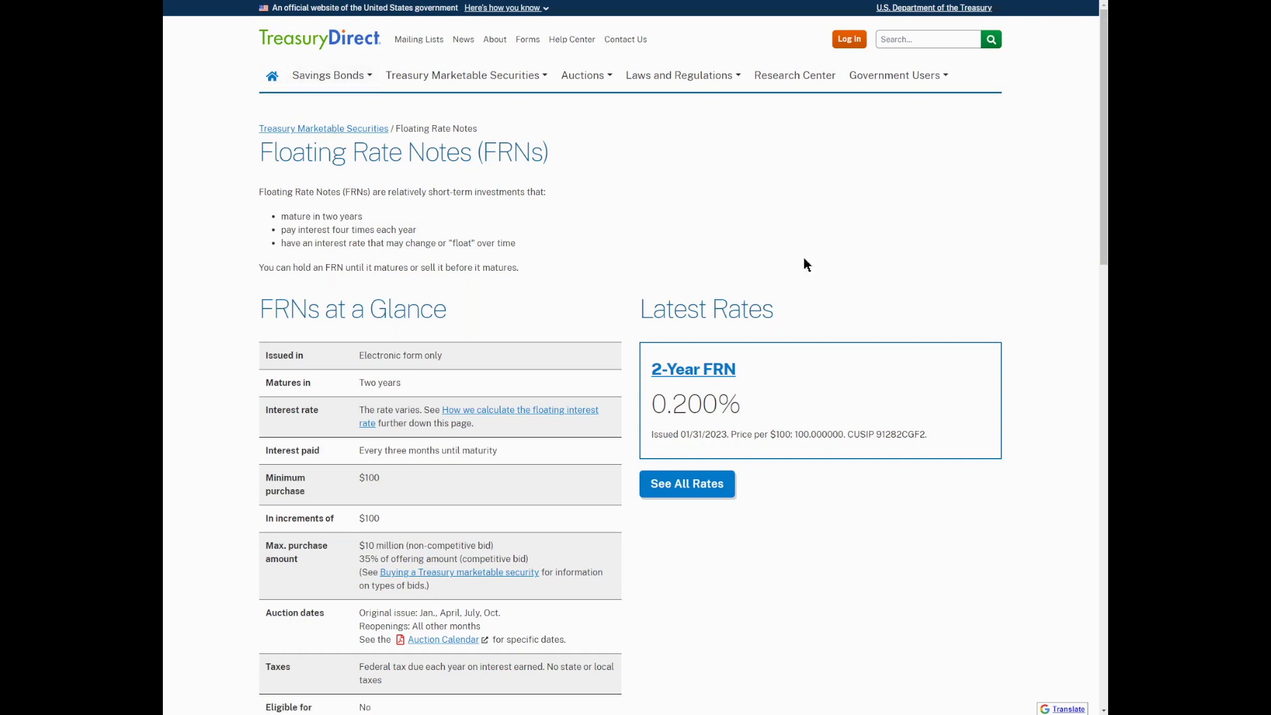
{"action": "scroll", "coordinate": [802, 443], "scroll_direction": "down", "scroll_amount": 1}
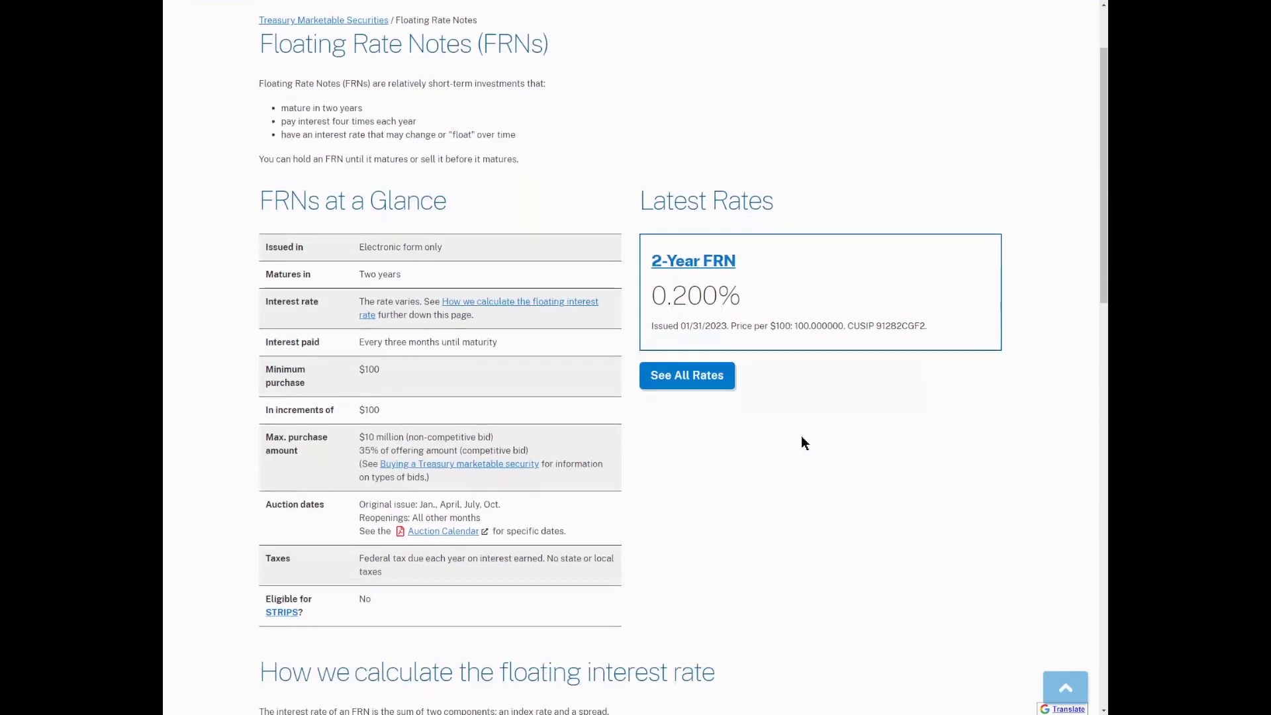
{"action": "scroll", "coordinate": [802, 442], "scroll_direction": "down", "scroll_amount": 2}
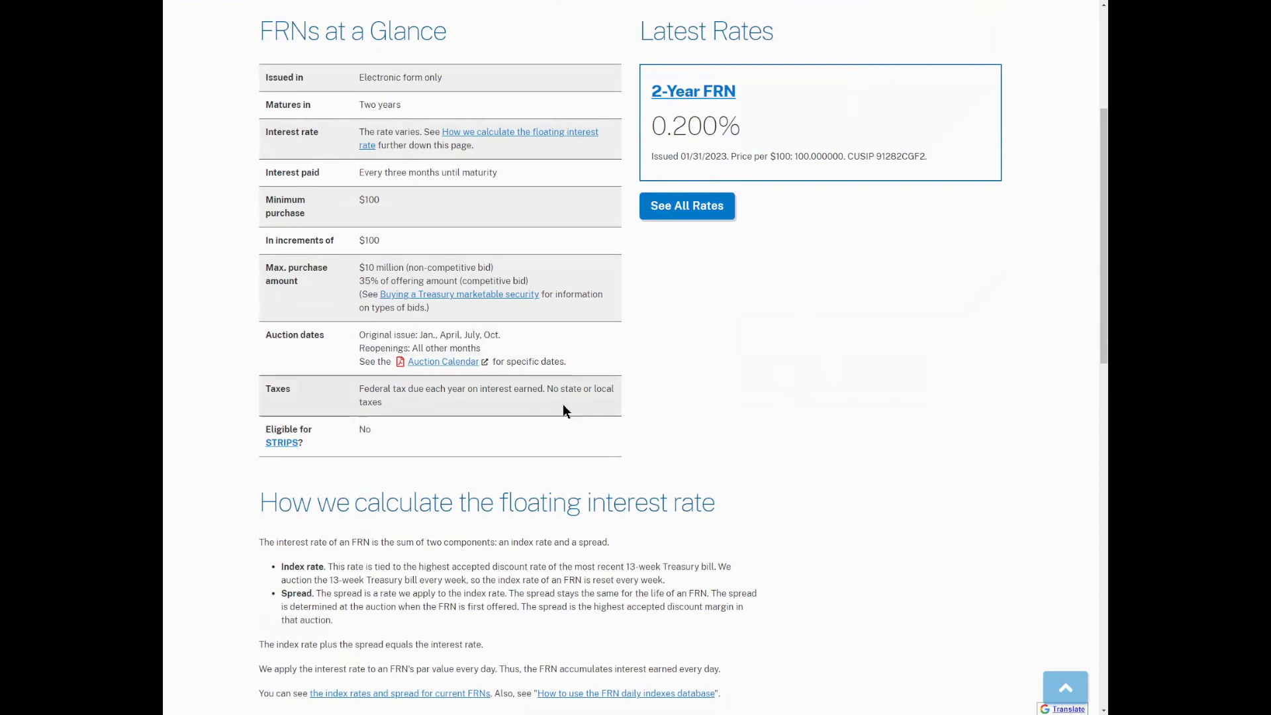
{"action": "scroll", "coordinate": [562, 404], "scroll_direction": "down", "scroll_amount": 2}
{"action": "scroll", "coordinate": [556, 406], "scroll_direction": "down", "scroll_amount": 1}
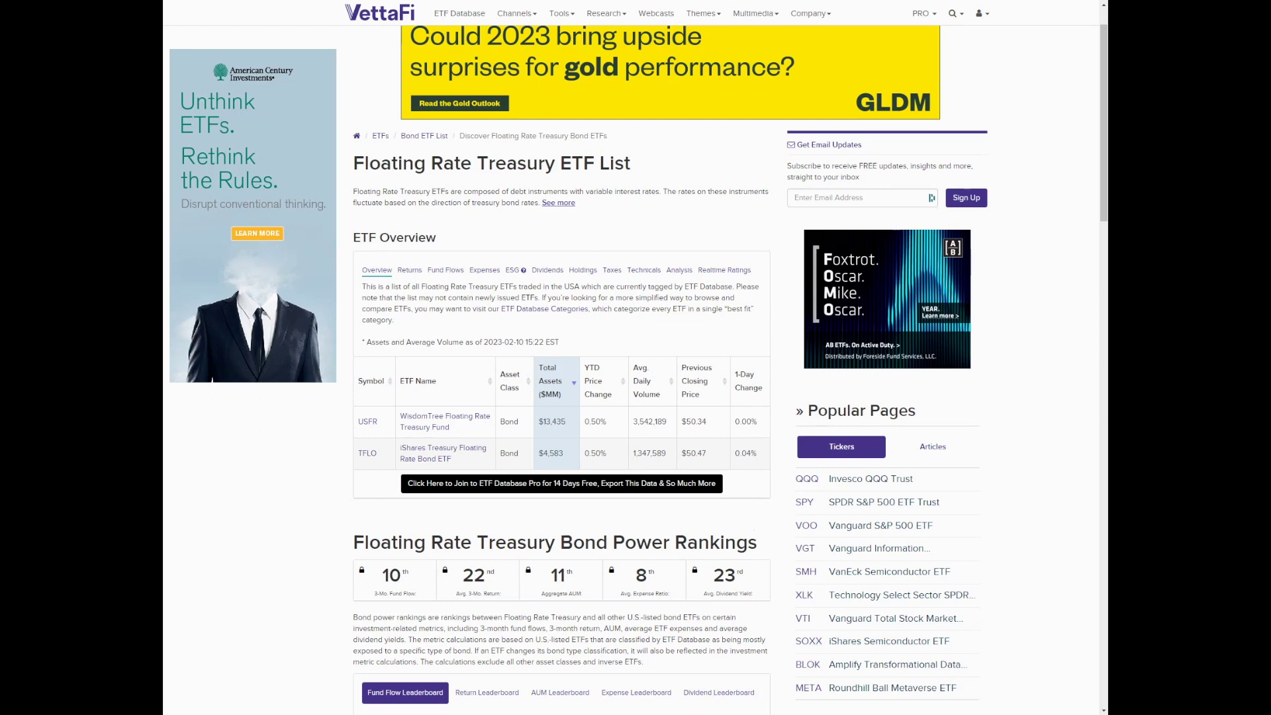
Switch to Excel's Research & Resources sheet with its FRN Information and Treasury FRN ETF links
{"action": "key", "text": "alt+Tab"}
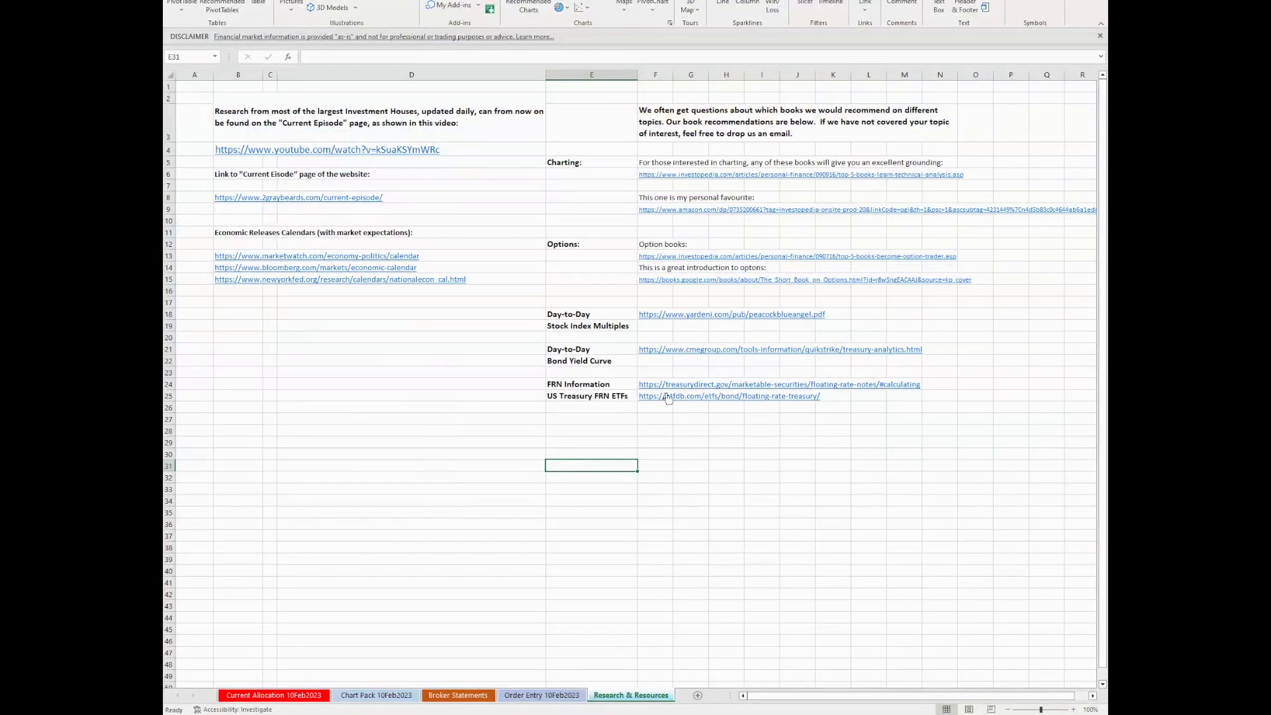